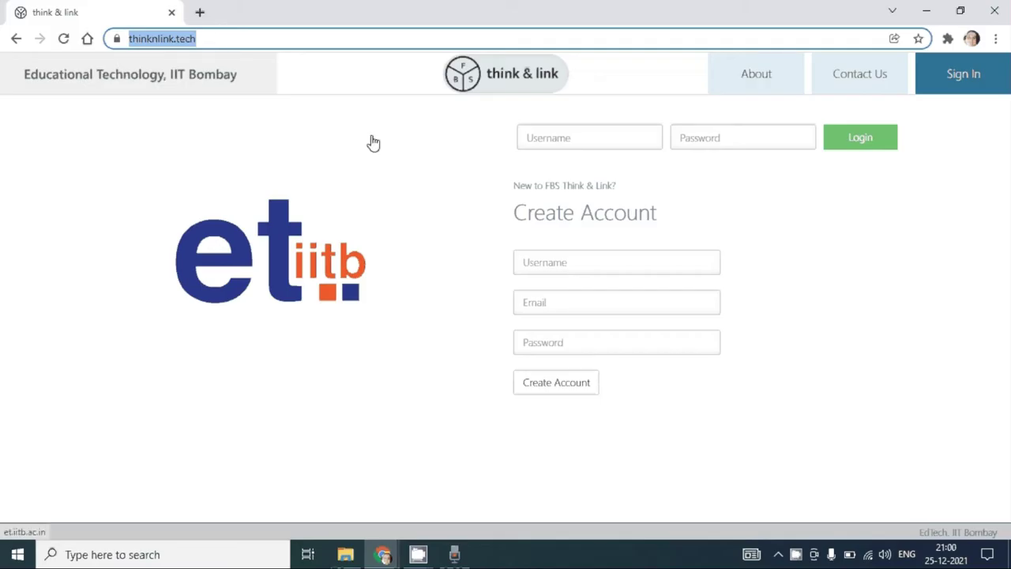
Step: Register a new account with a username, an e-mail address and a password
click(580, 139)
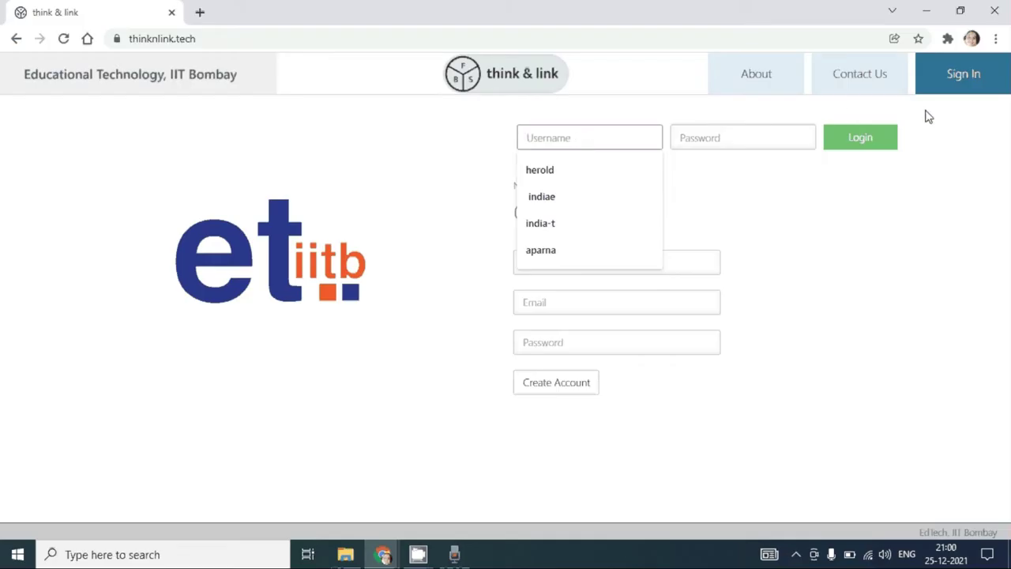
click(917, 174)
click(606, 266)
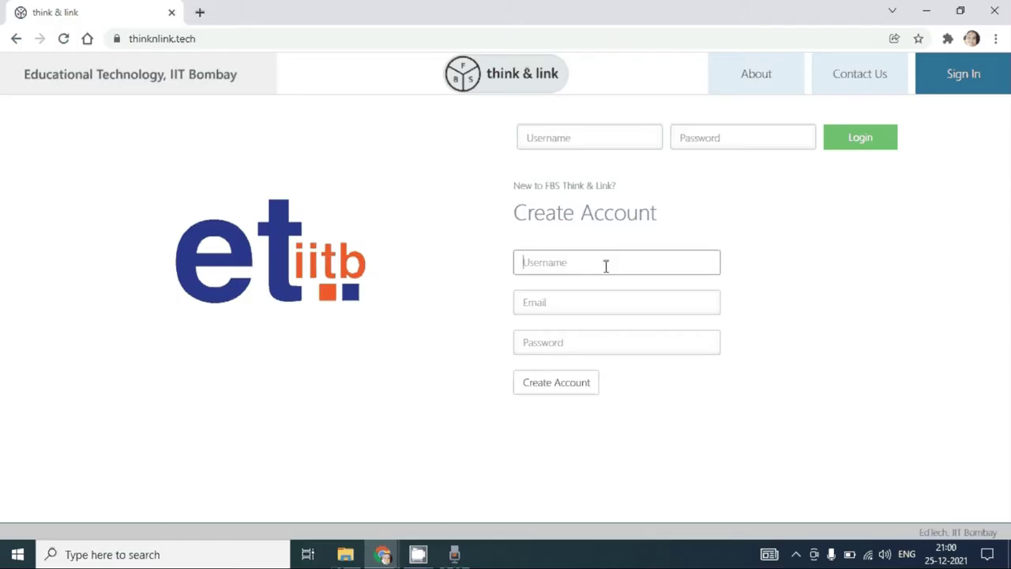
text(abc1)
click(569, 294)
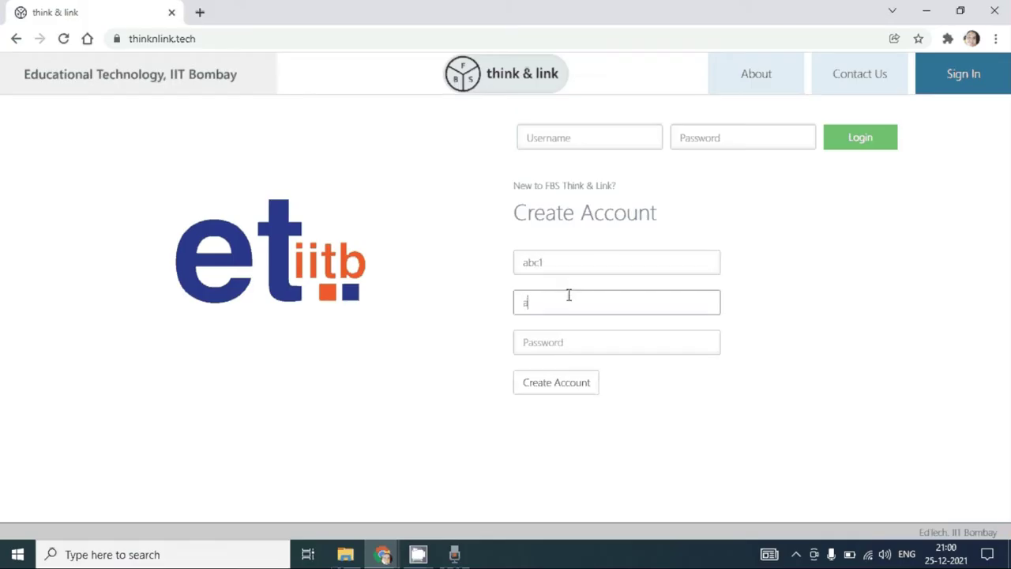
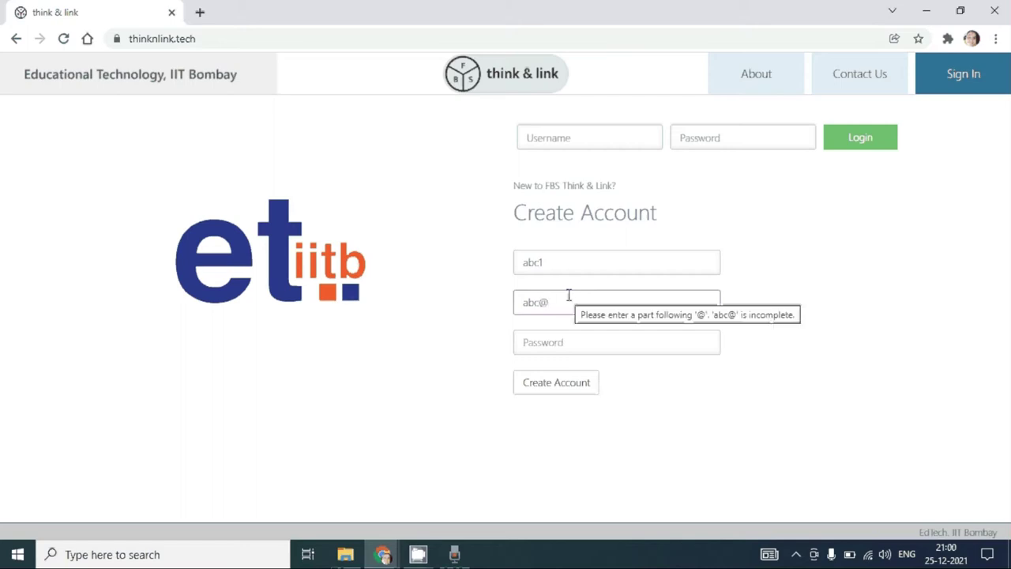
key(Tab)
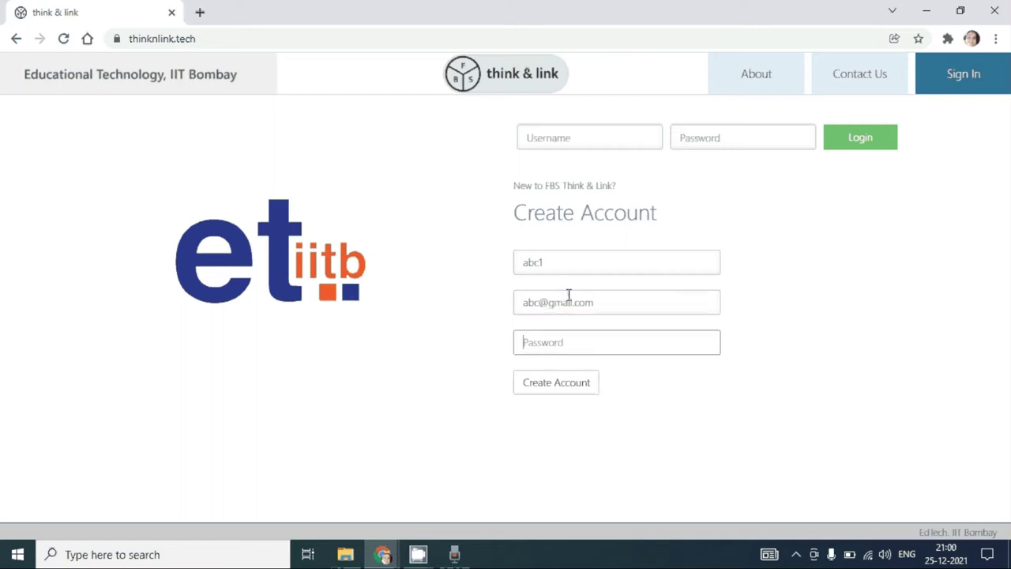
text(abc)
click(548, 397)
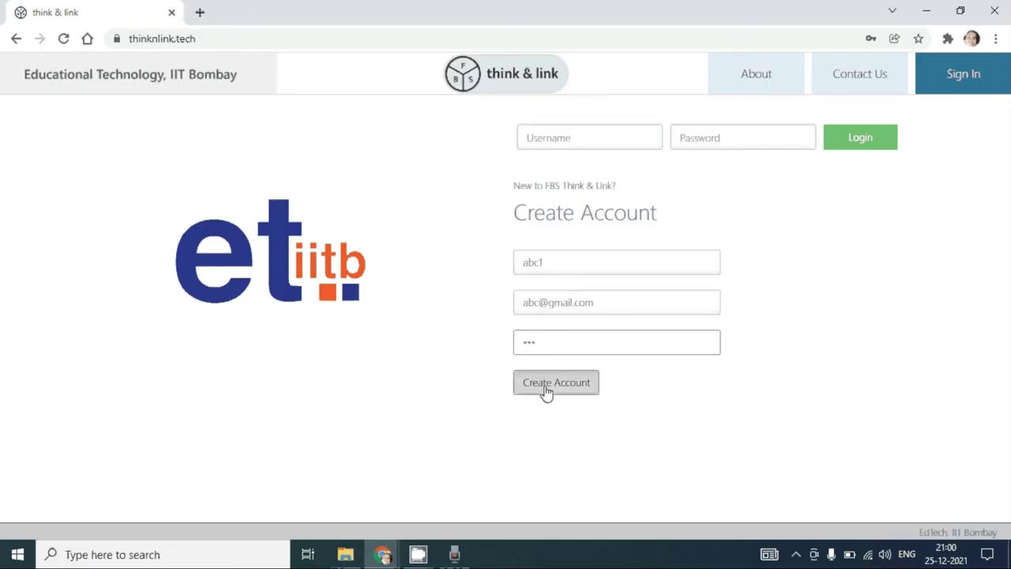
Step: Enter the account's username and password in the login form
click(574, 180)
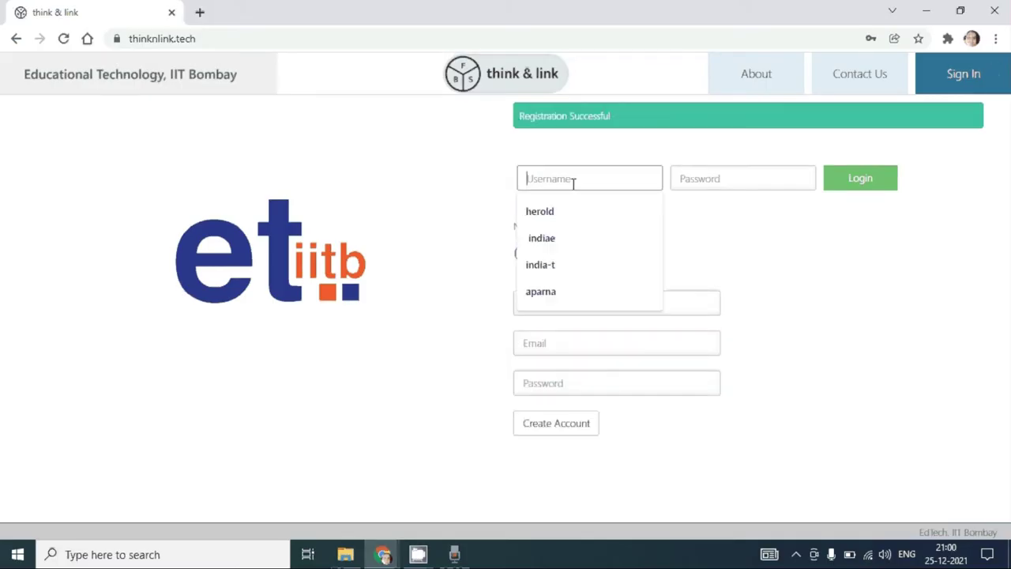
text(abc)
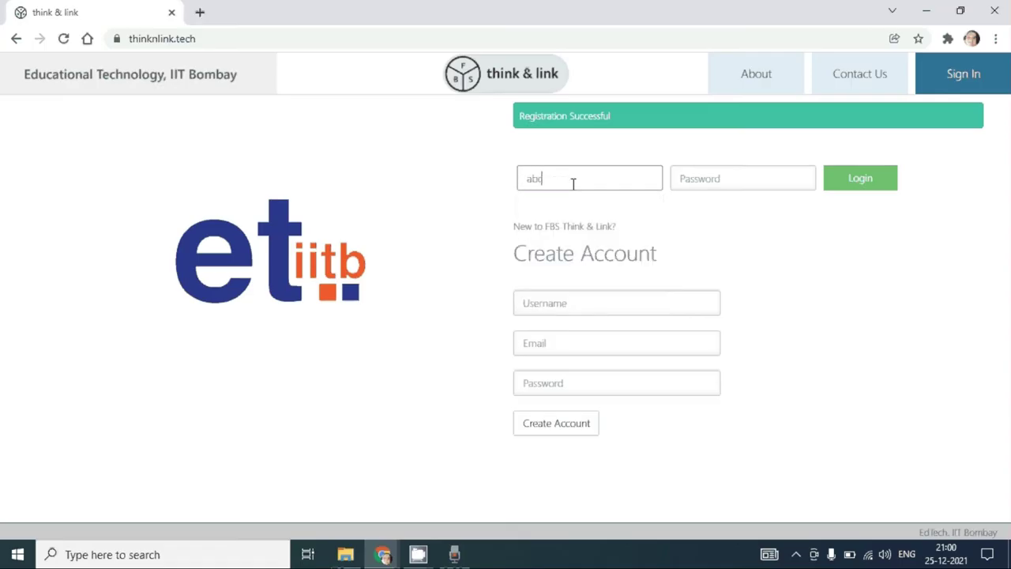
key(Tab)
text(abc)
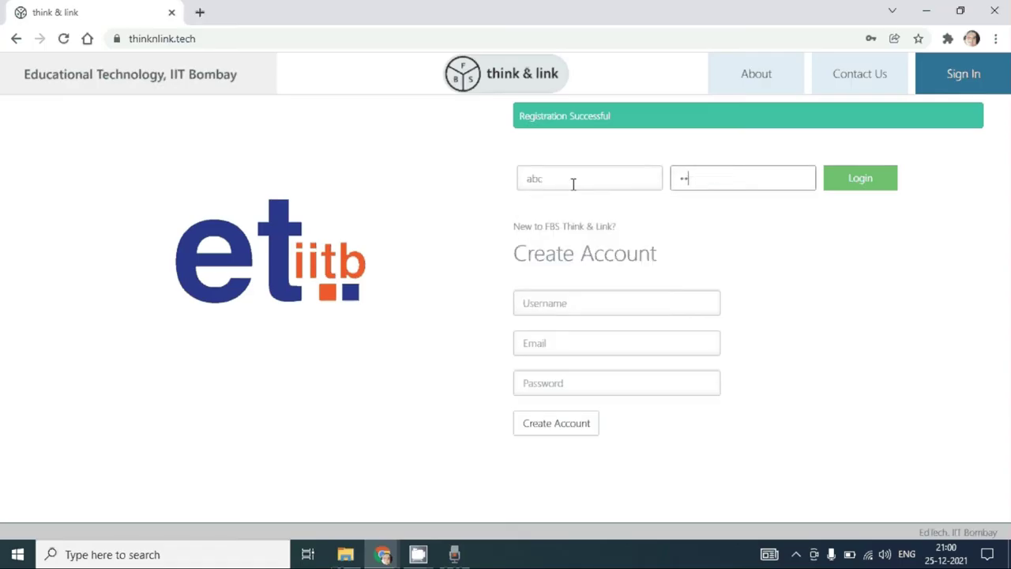
Step: Log in, save the Introduction notes answers, and show the FBS Graph introduction video
click(879, 194)
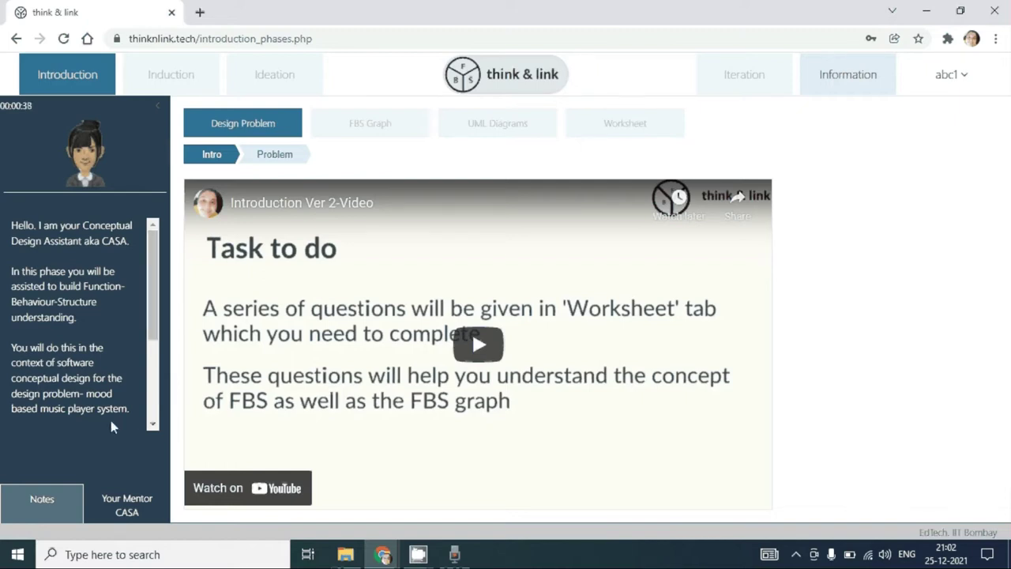
click(57, 512)
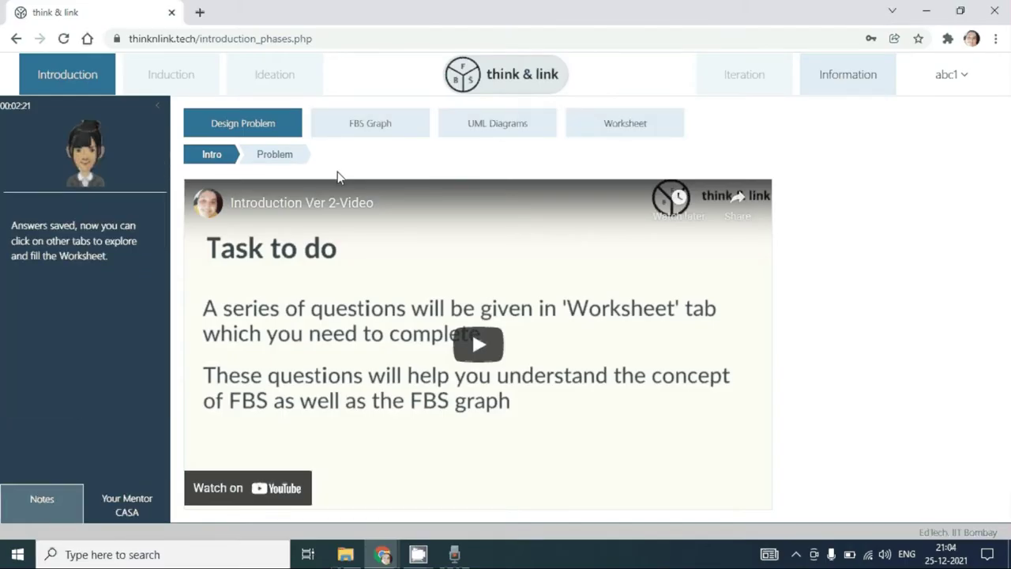
click(393, 131)
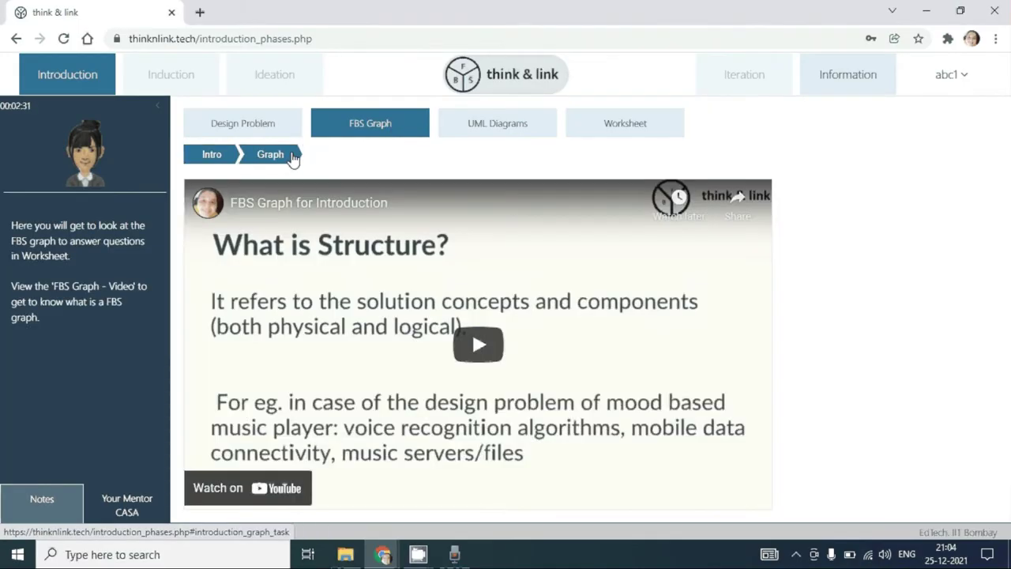
Step: Show the FBS graph, step through worksheet tasks 1–6, then bring up the UML Diagrams video
click(292, 158)
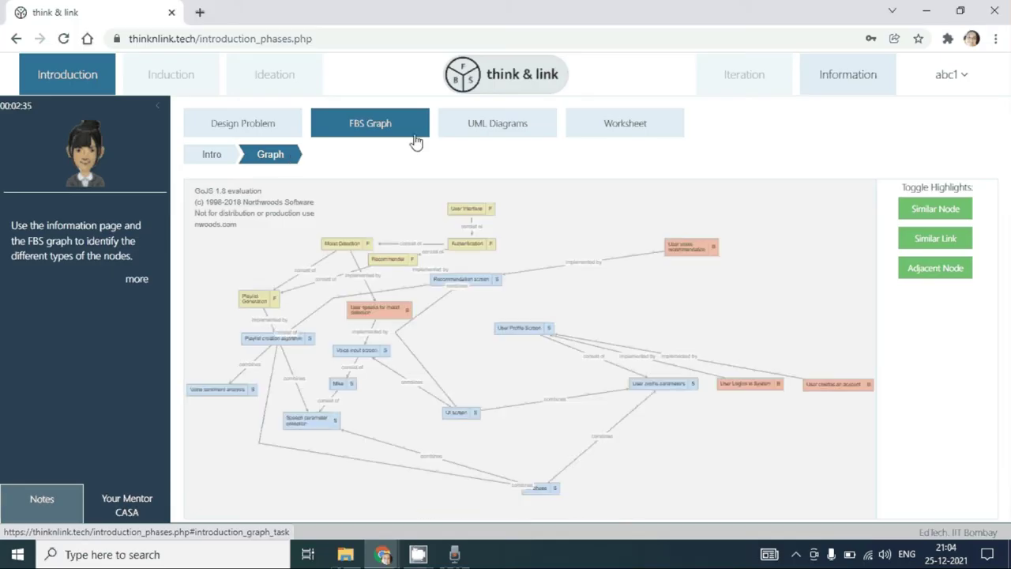
click(582, 136)
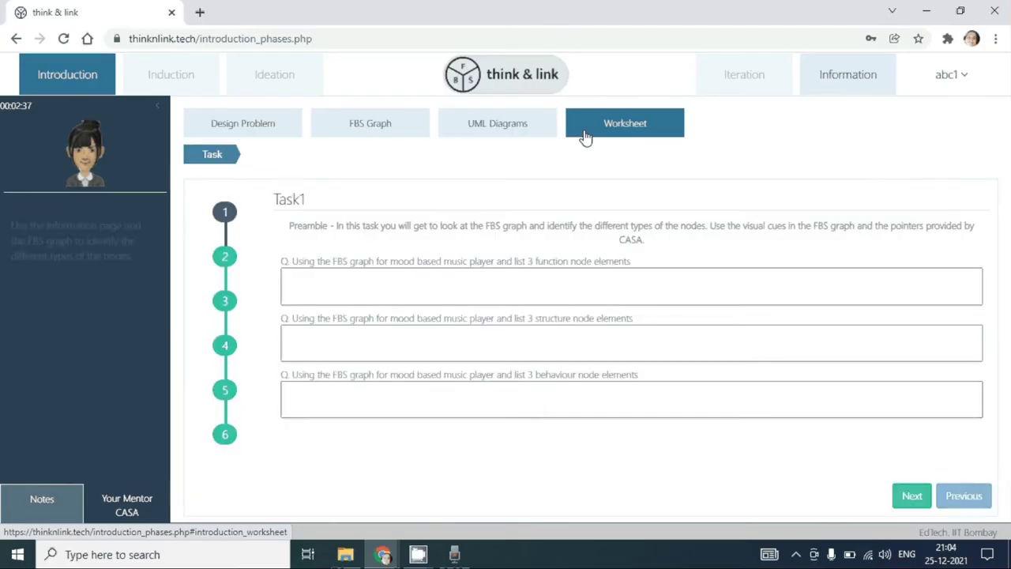
click(229, 262)
click(229, 301)
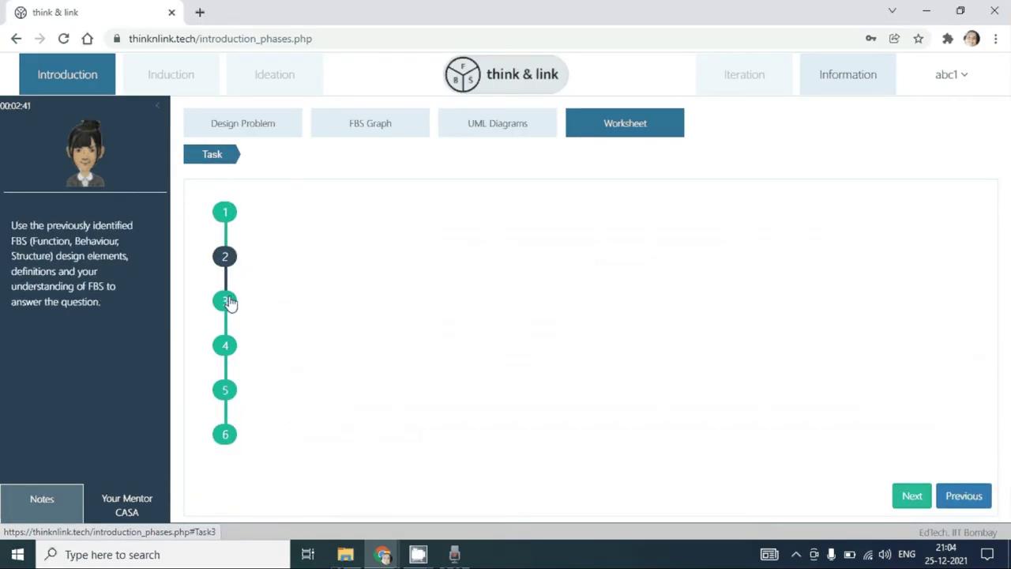
click(228, 346)
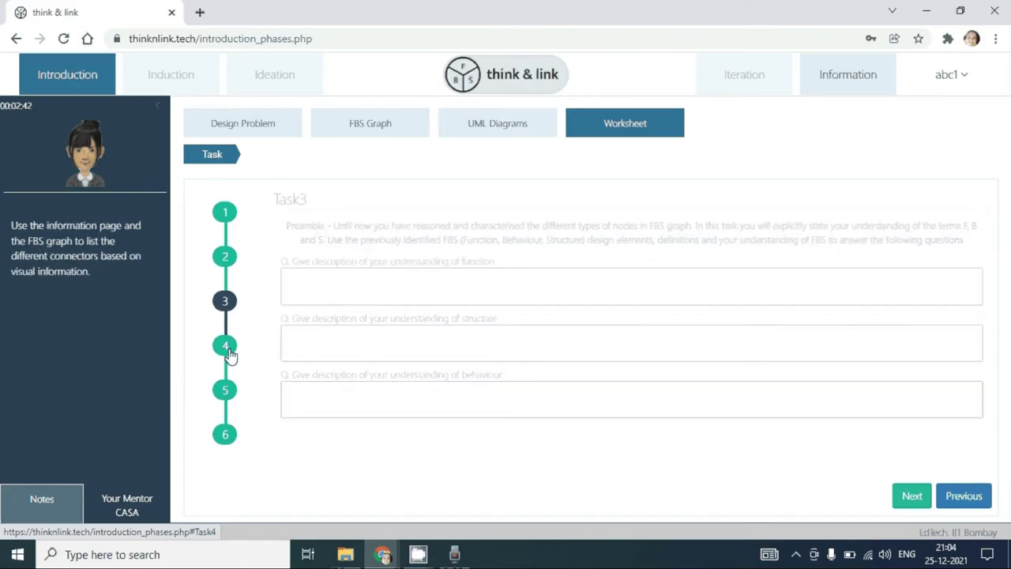
click(226, 390)
click(226, 435)
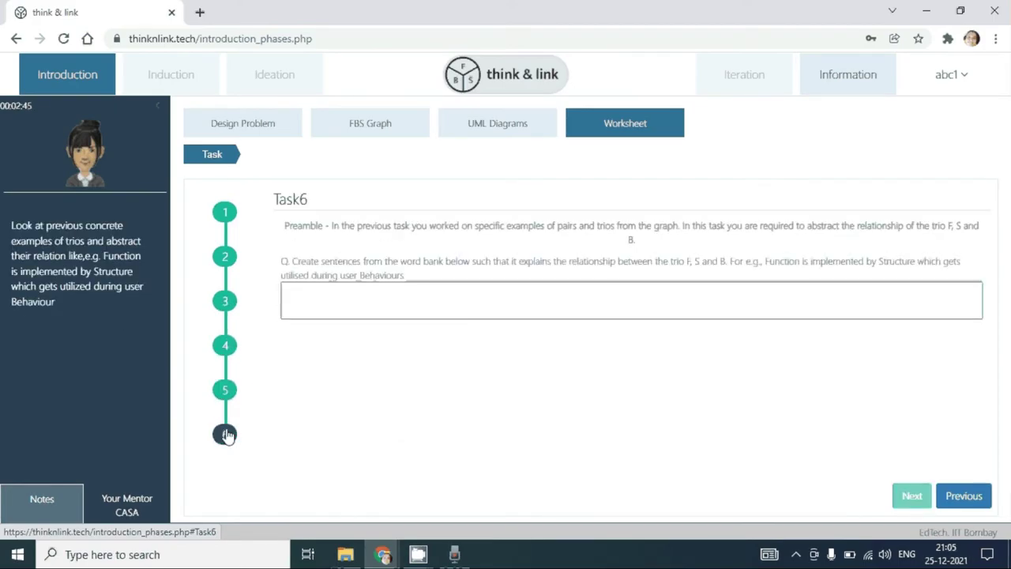
click(474, 133)
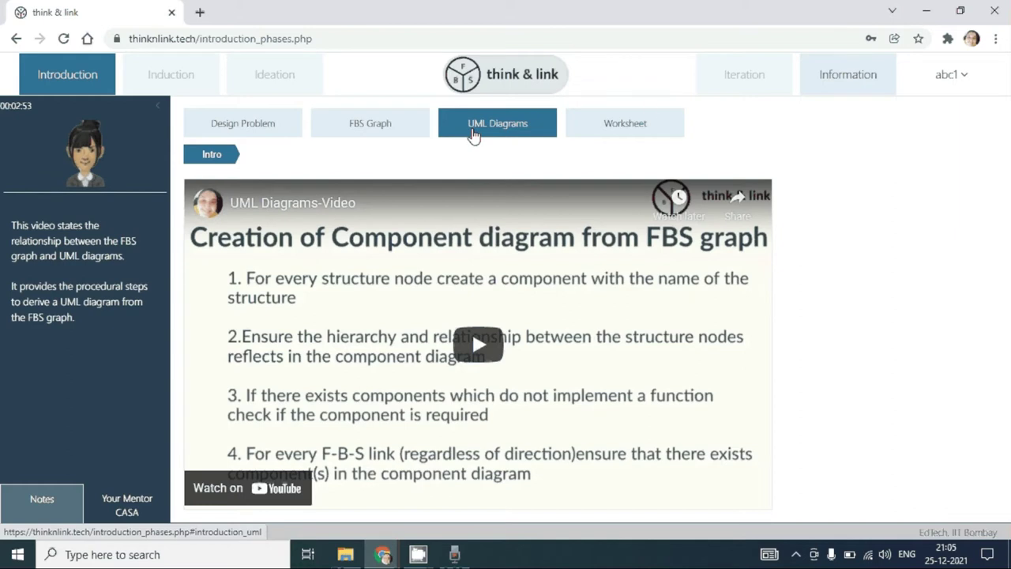
Step: Highlight nodes adjacent to the orange user-speaks behaviour node, then view worksheet Task6
click(639, 127)
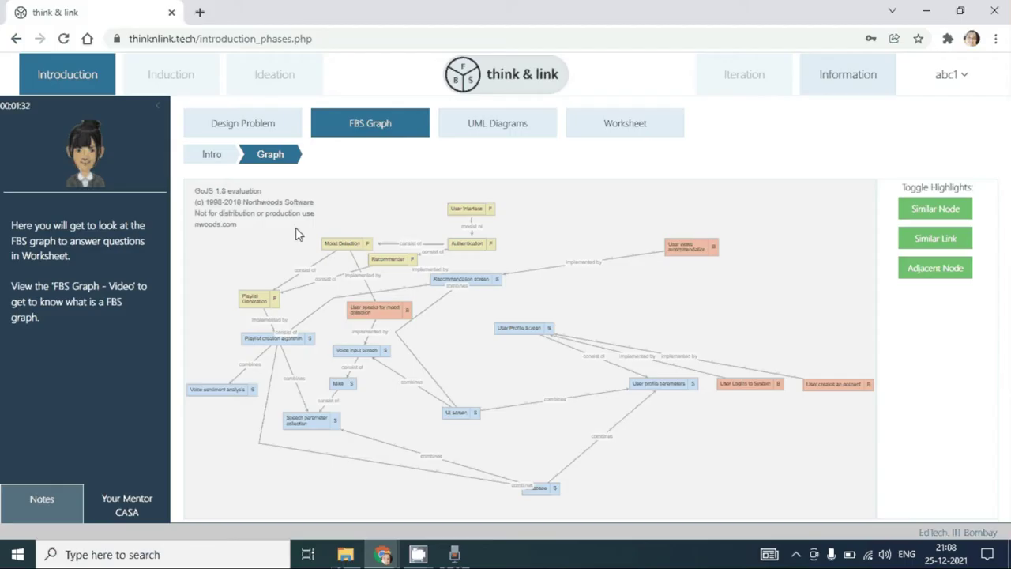
click(376, 314)
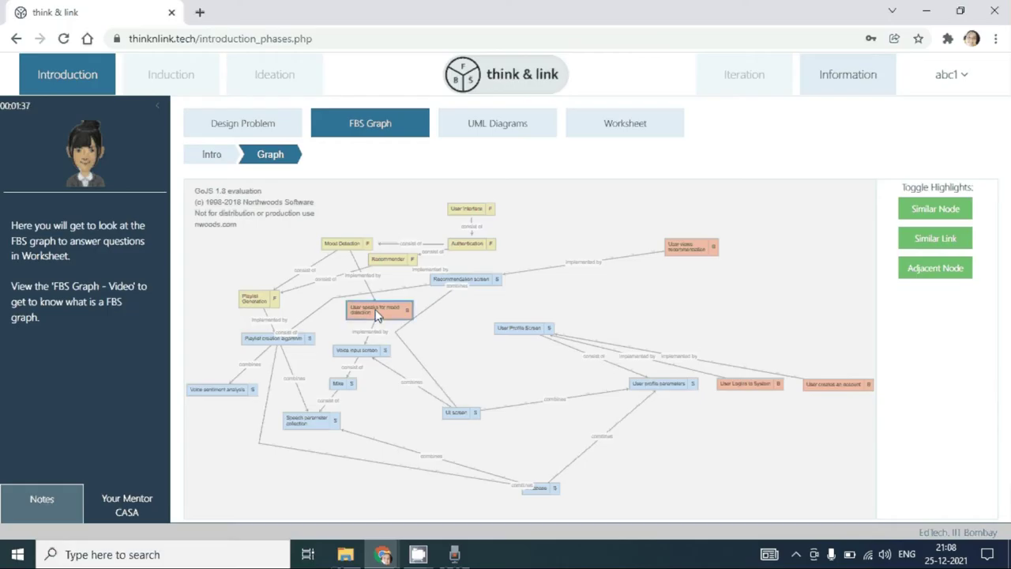
click(933, 251)
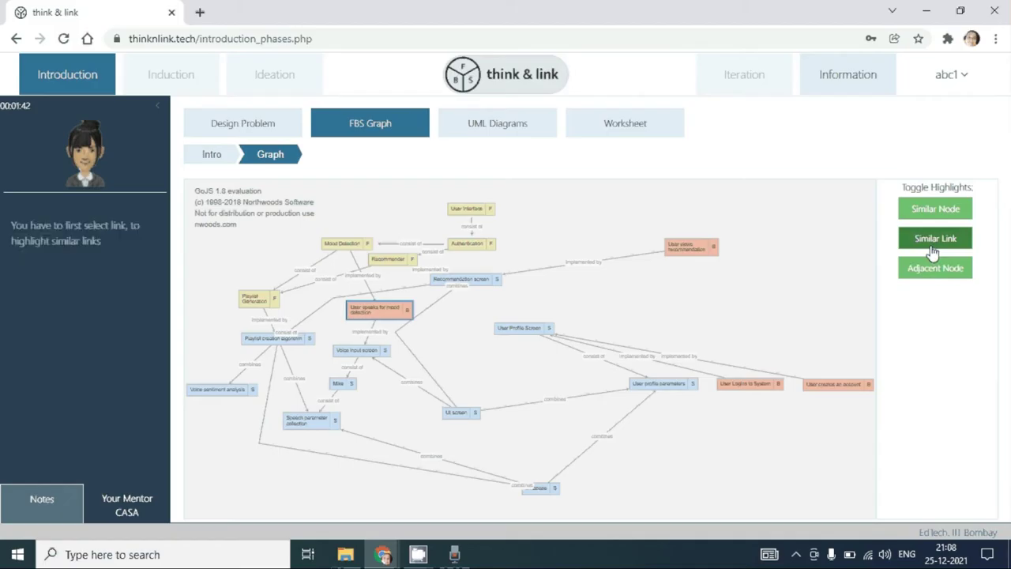
click(926, 215)
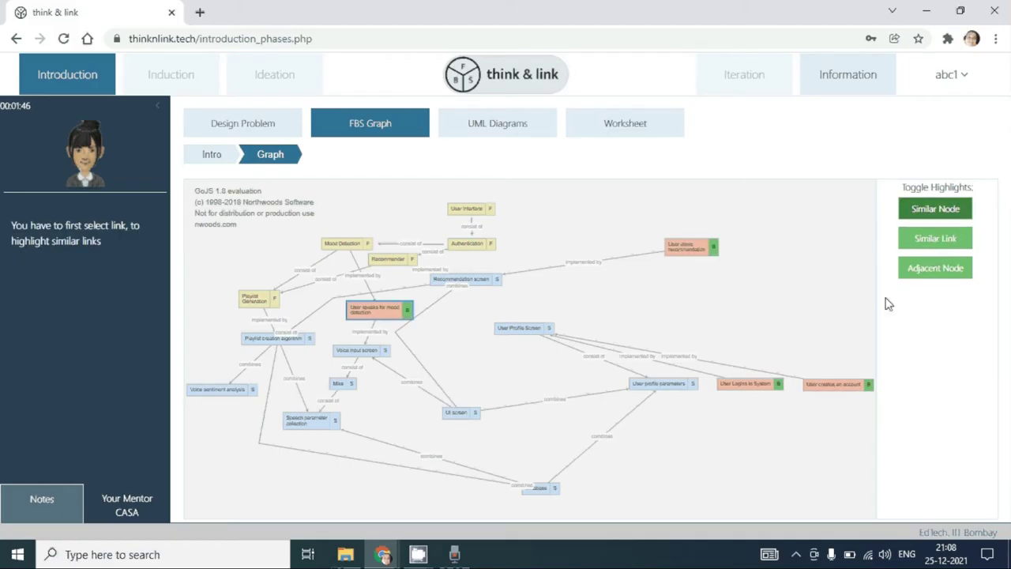
click(925, 280)
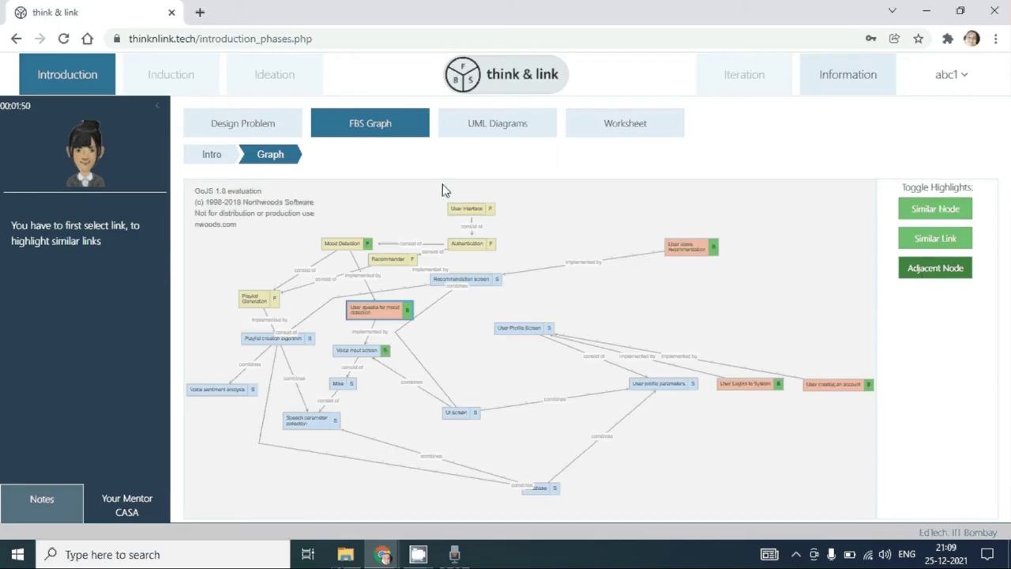
click(594, 140)
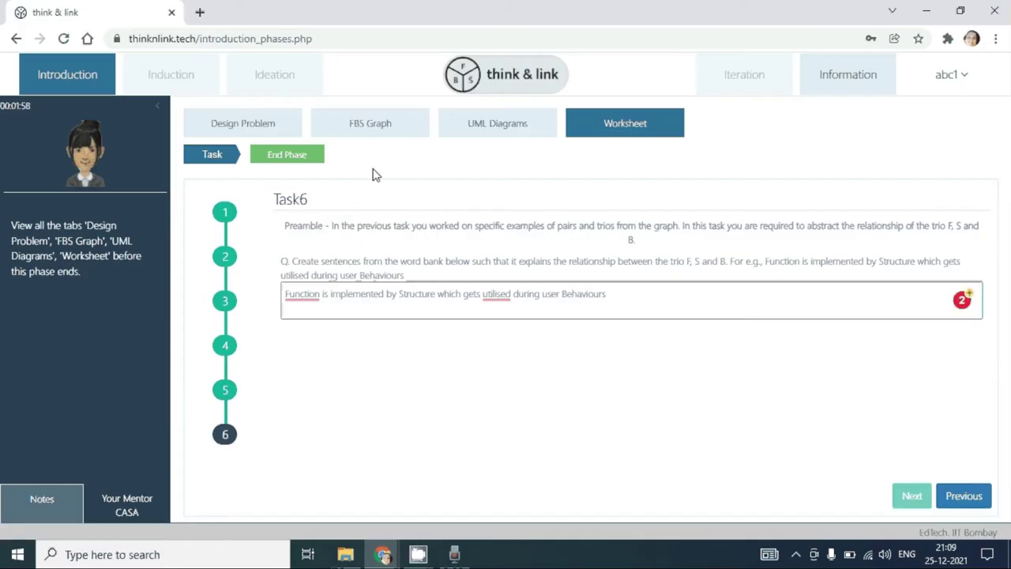
Step: End the Introduction phase and confirm it is completed
click(307, 161)
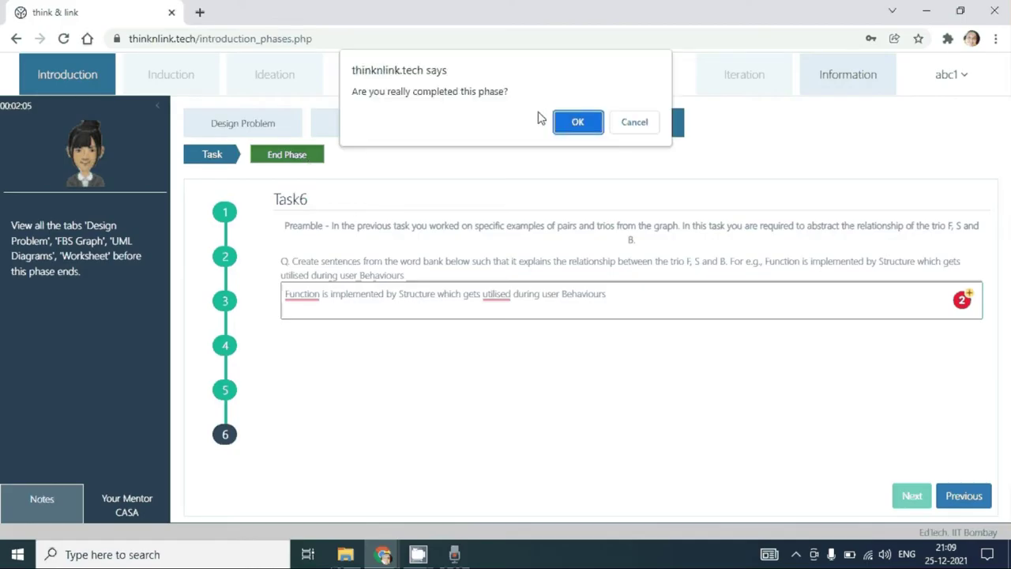
click(576, 121)
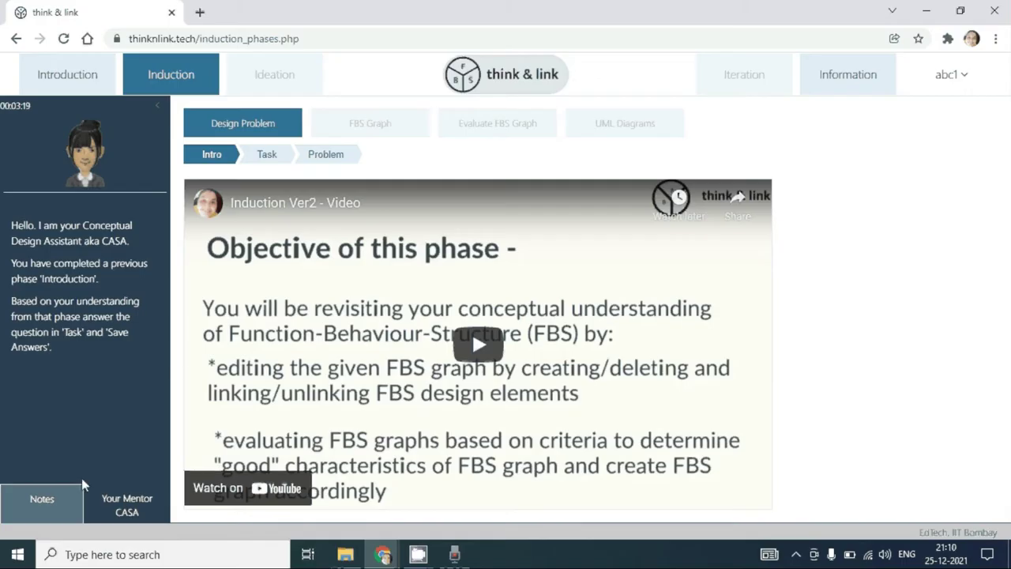
Step: Answer the Induction notes questions and save the answers
click(66, 502)
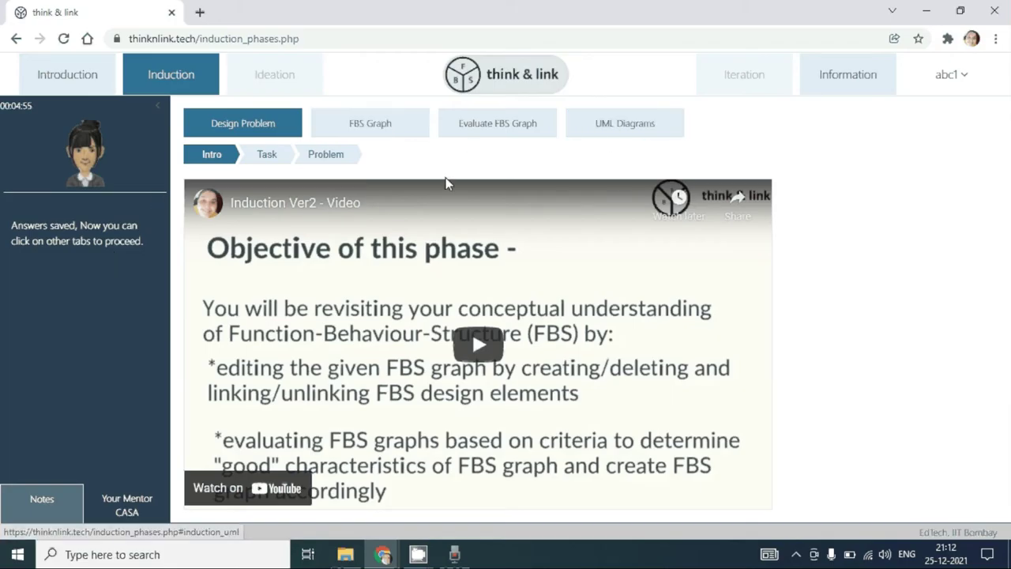
Step: Inspect the editable Induction FBS graph, then show the 'FBS Graph Evaluation for Induction' video
click(392, 134)
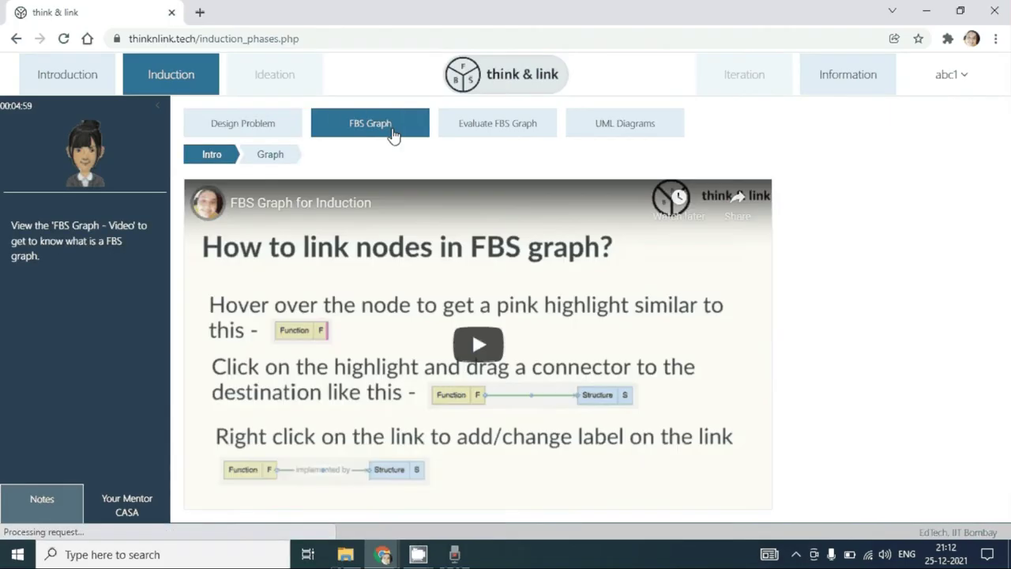
click(291, 162)
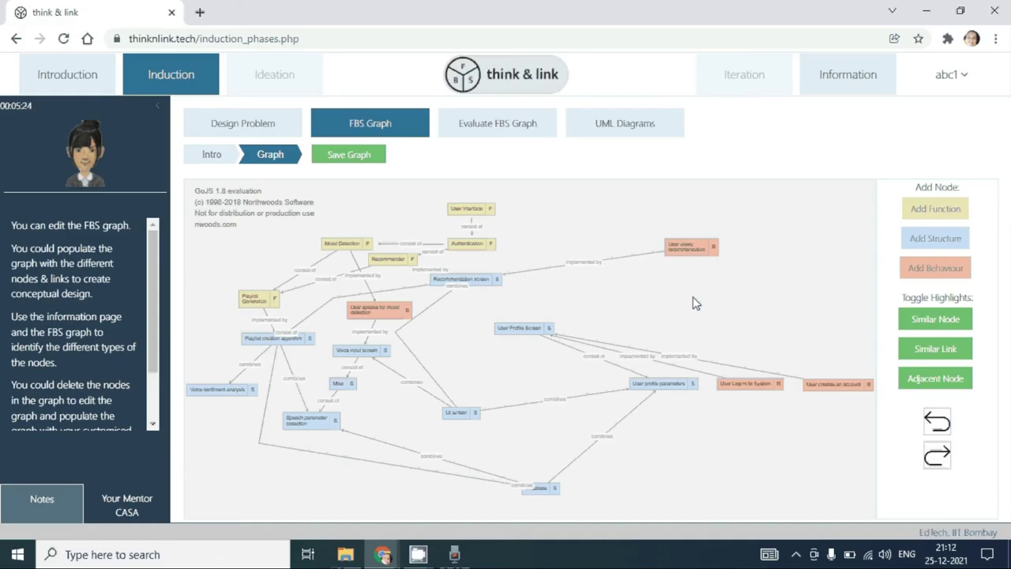
click(522, 136)
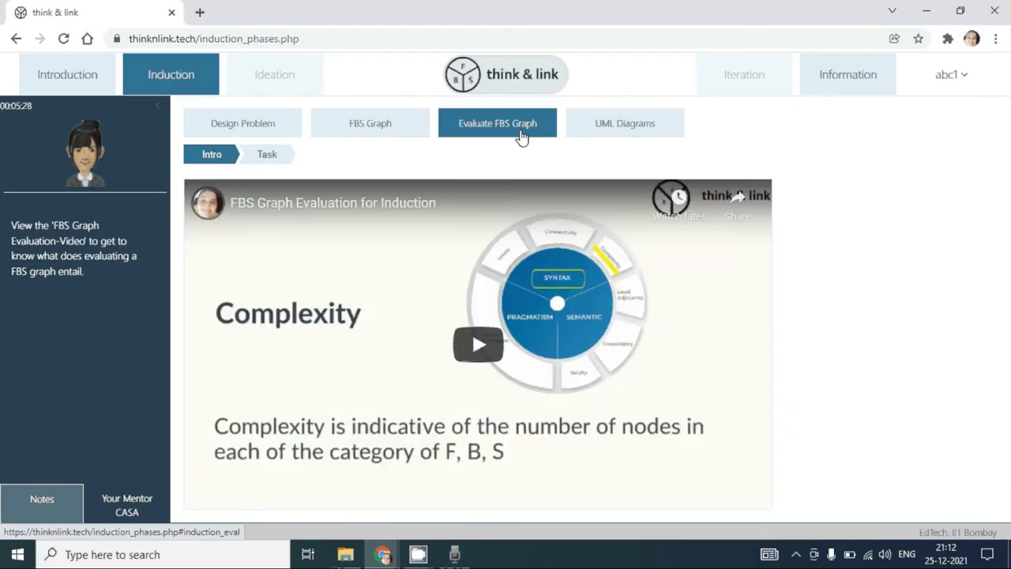
Step: View the Induction evaluation task's criteria wheel, then go back to the FBS graph editor
click(282, 156)
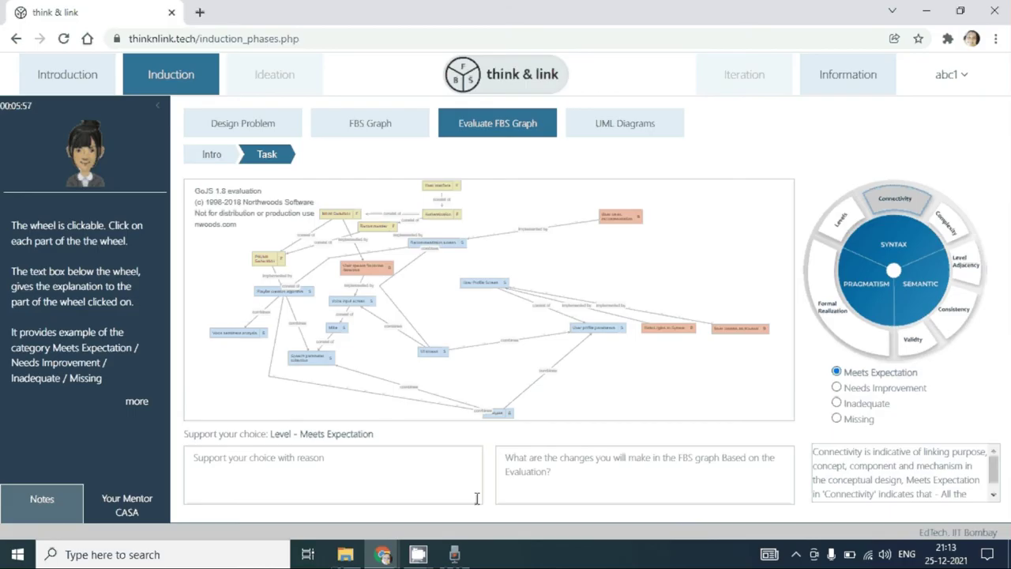
click(388, 129)
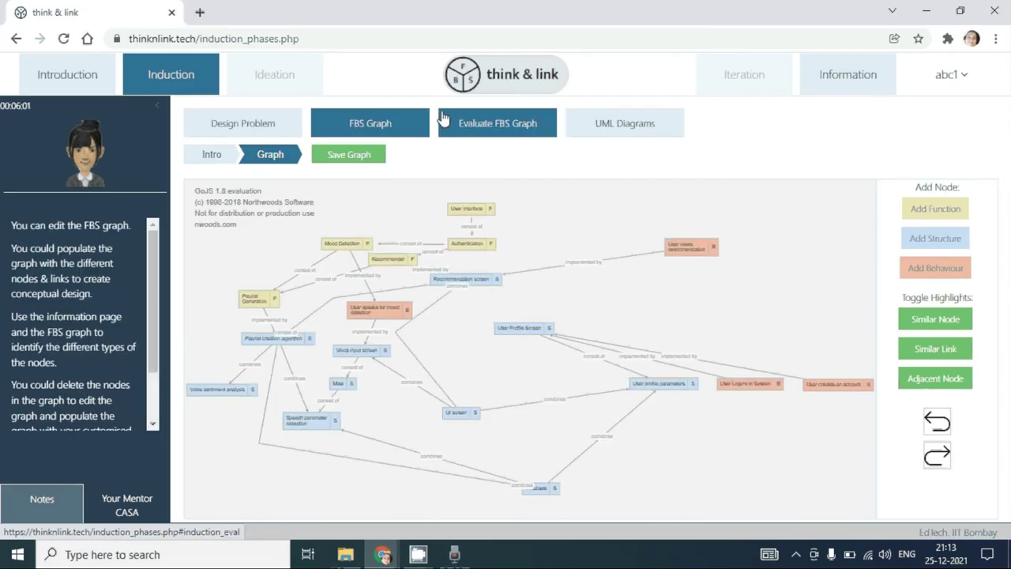
Step: Revisit the evaluation task, then end the Induction phase, confirming and leaving for Ideation
click(456, 123)
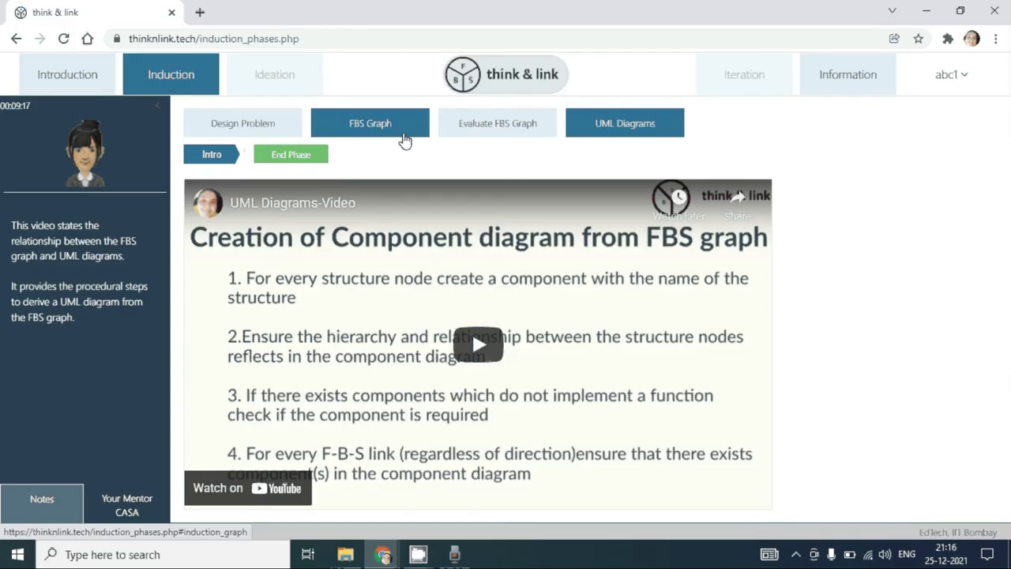
click(312, 162)
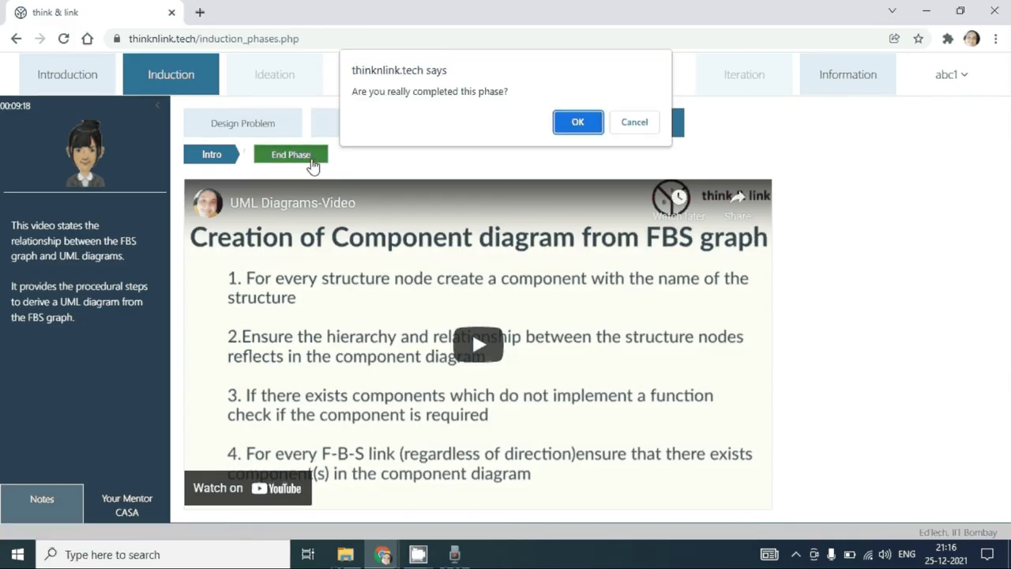
click(575, 125)
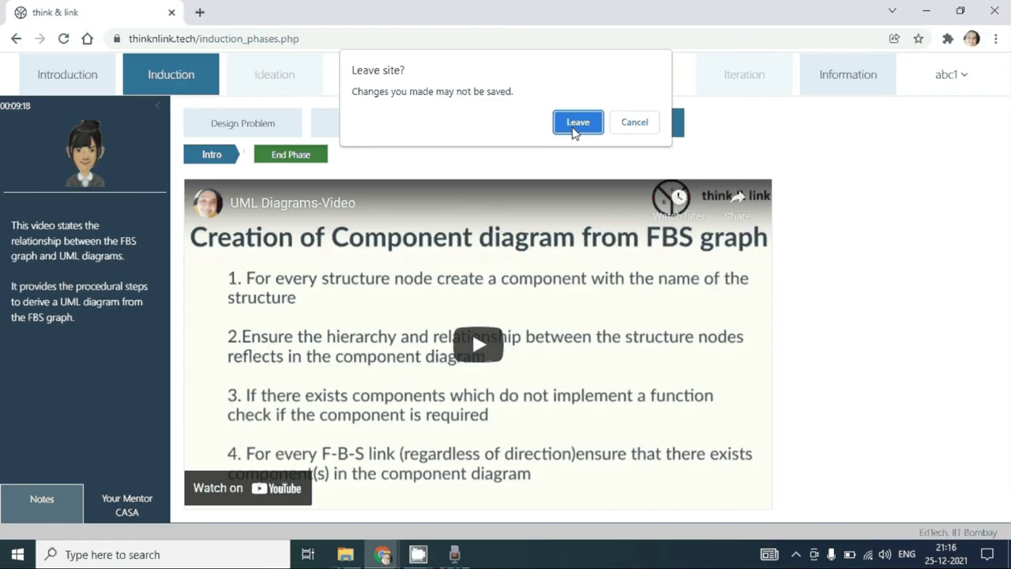
click(575, 124)
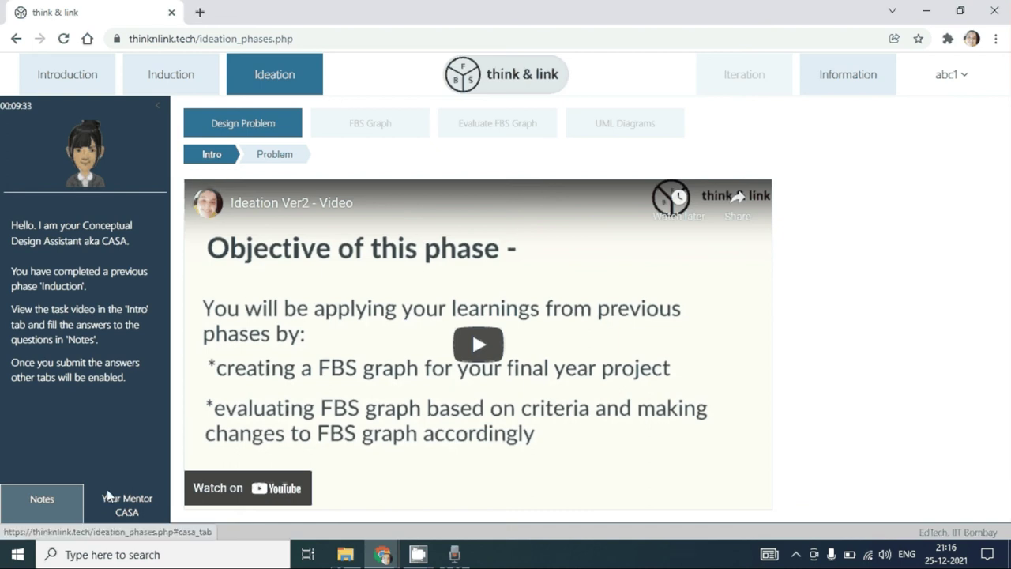
Step: Save the Ideation notes answers and show the empty Design Problem entry page
click(76, 502)
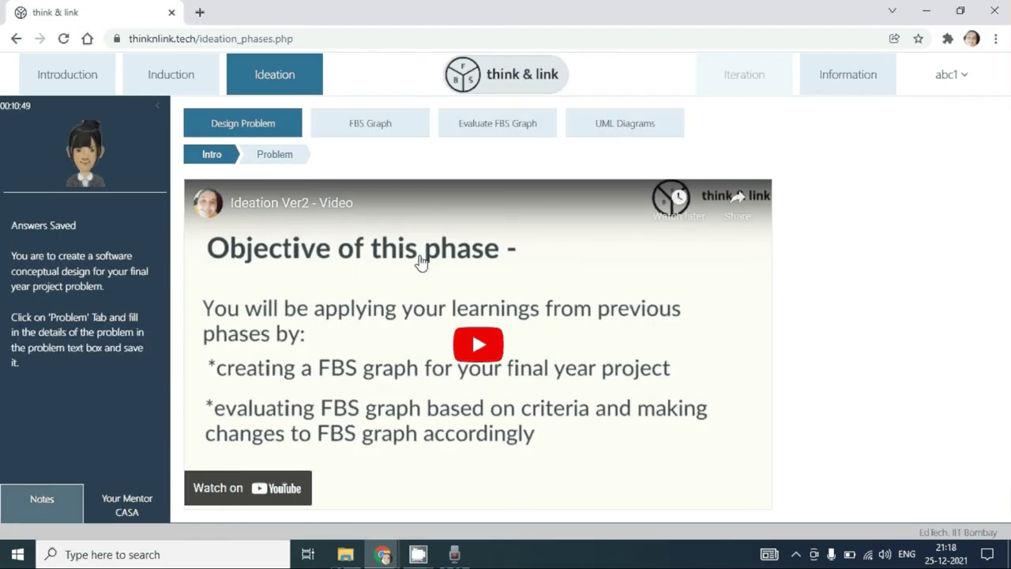
click(289, 162)
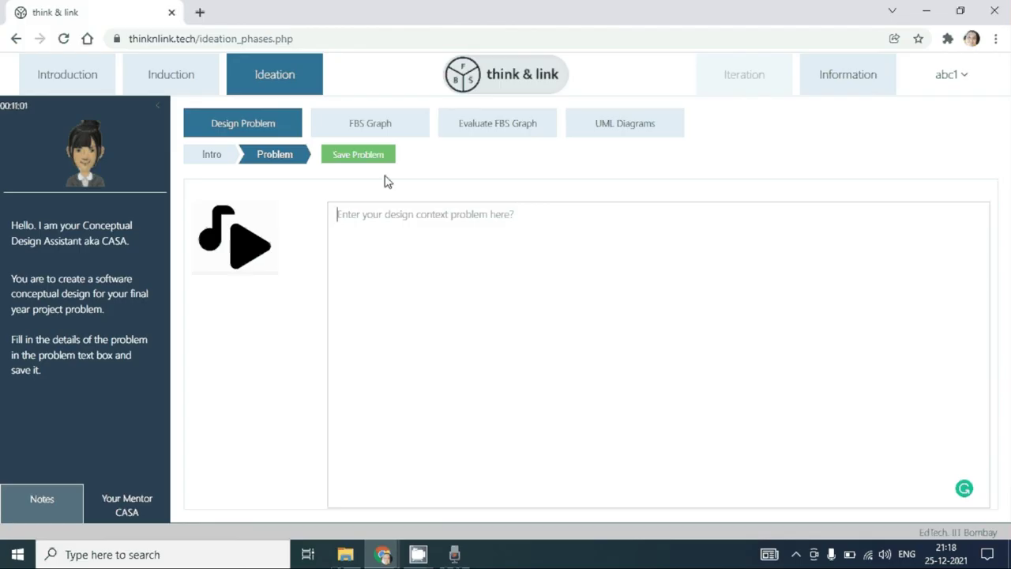
Step: Go from the blank Ideation FBS Graph editor to the Evaluate FBS Graph task with its criteria wheel
click(387, 129)
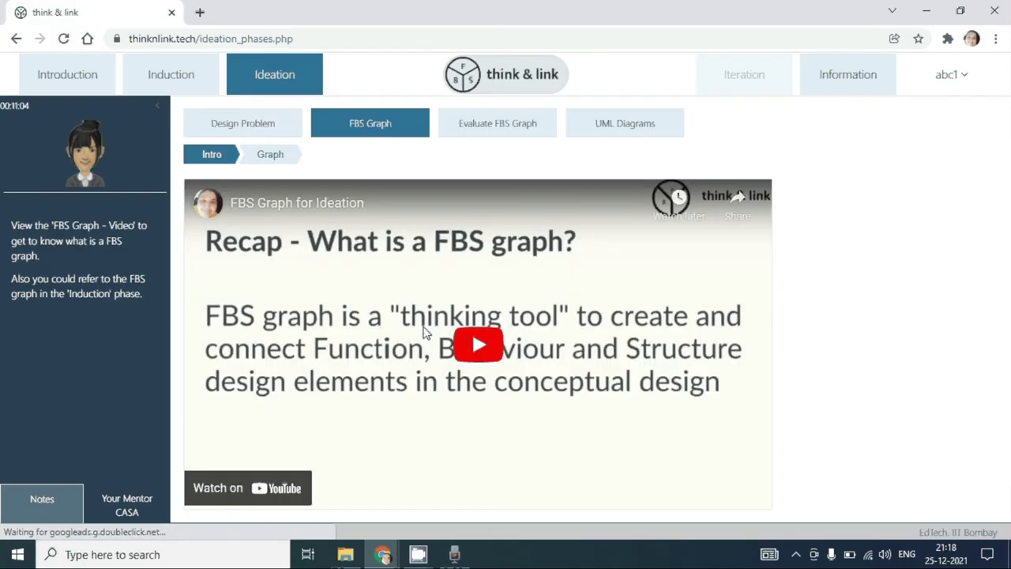
click(269, 154)
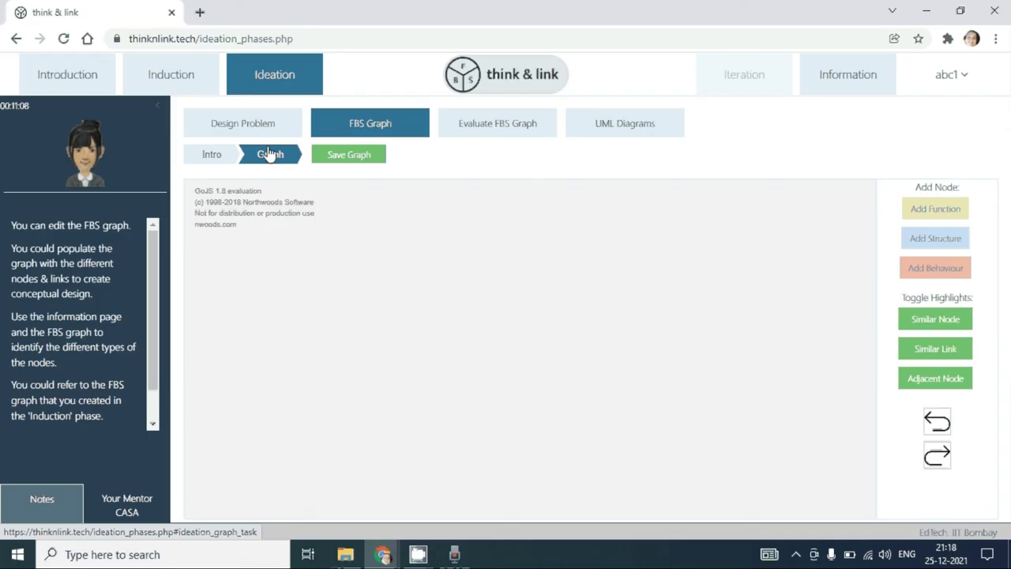
click(498, 127)
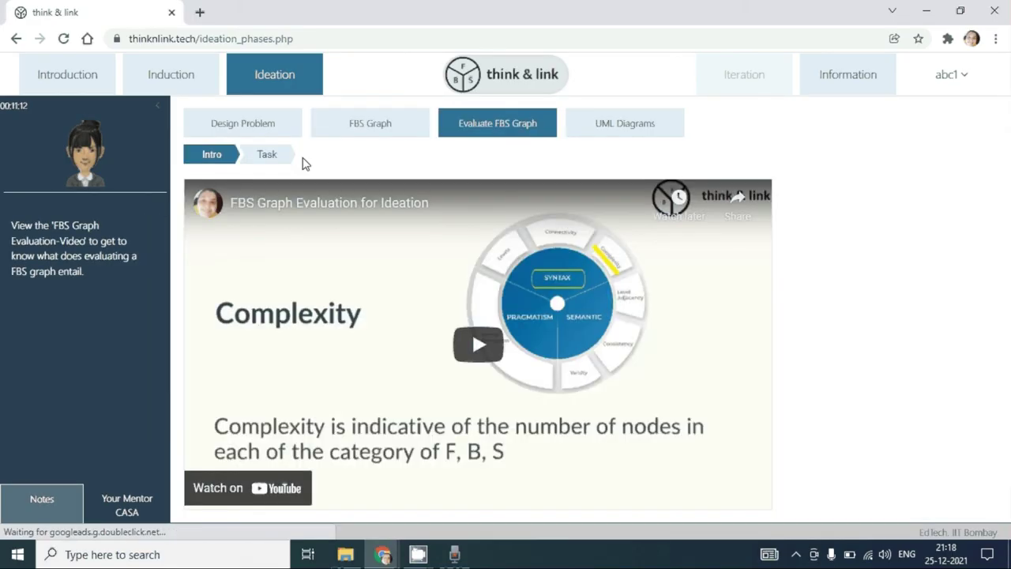
click(280, 160)
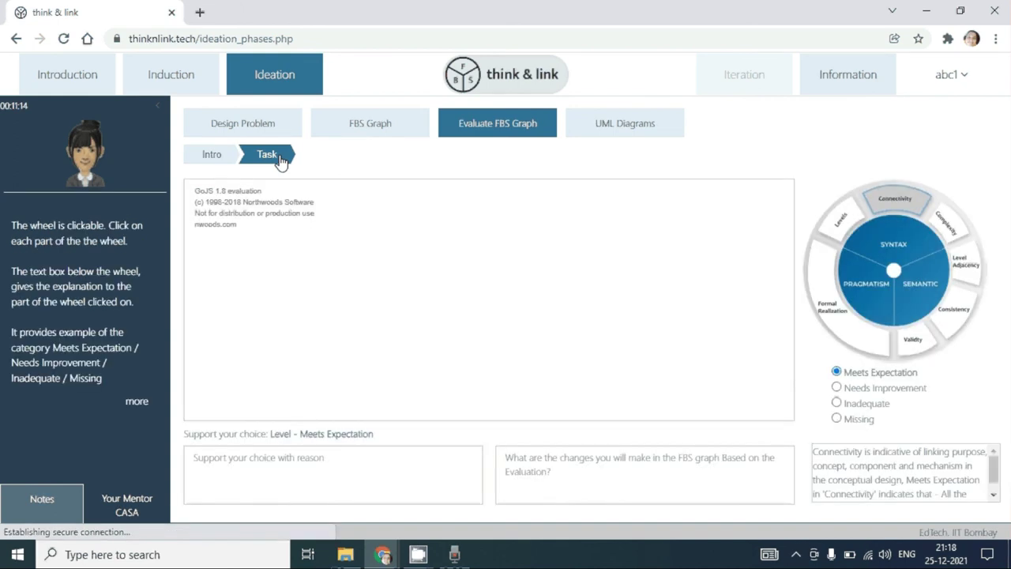